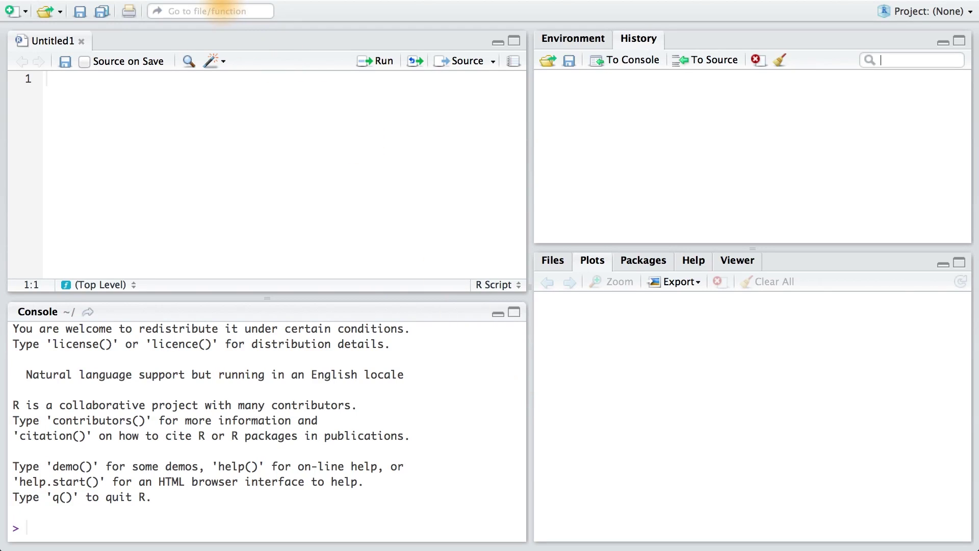
# Open Global Options from the Tools menu, showing the General settings and the home working directory.
pyautogui.moveTo(261, 6)
pyautogui.click(291, 5)
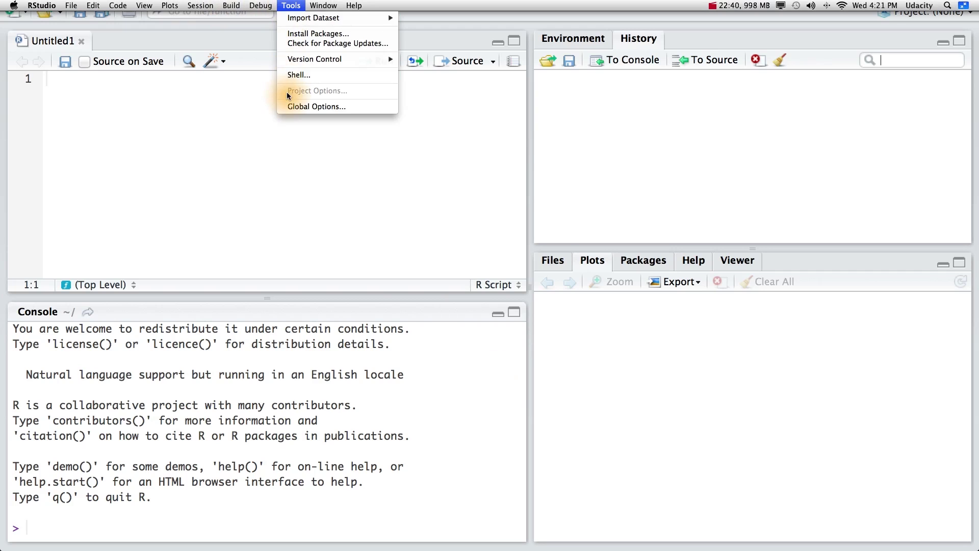
pyautogui.click(289, 105)
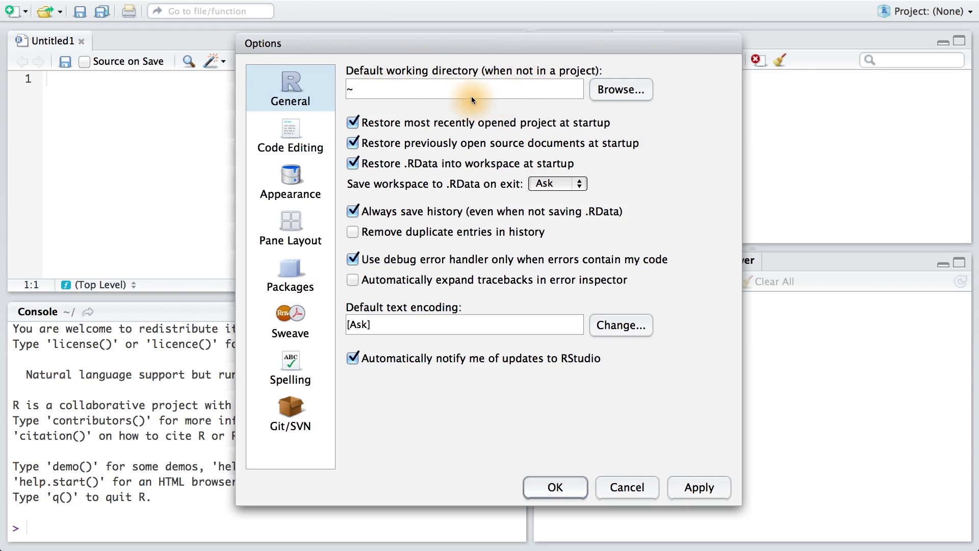
# Look through the Code Editing, Appearance and Pane Layout settings, then close the Options window.
pyautogui.click(288, 135)
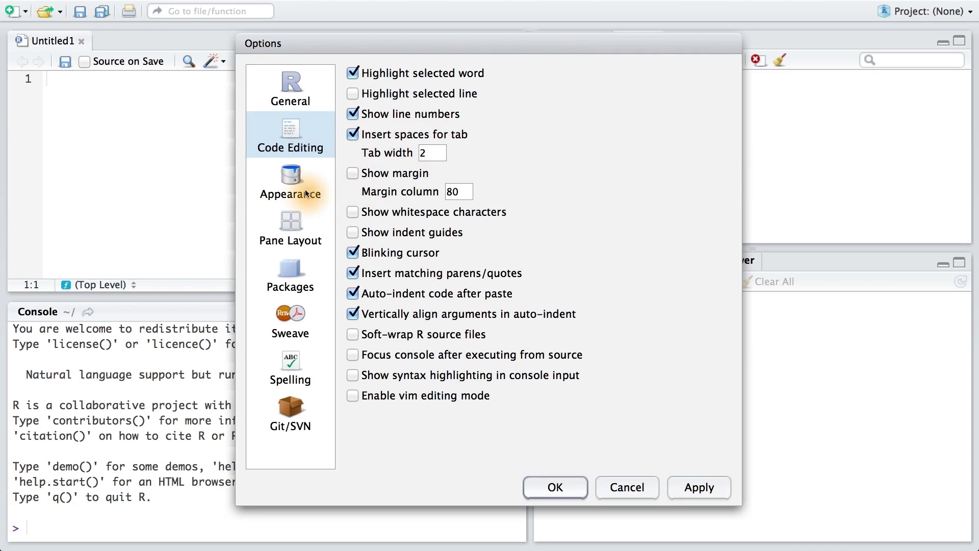
pyautogui.click(293, 178)
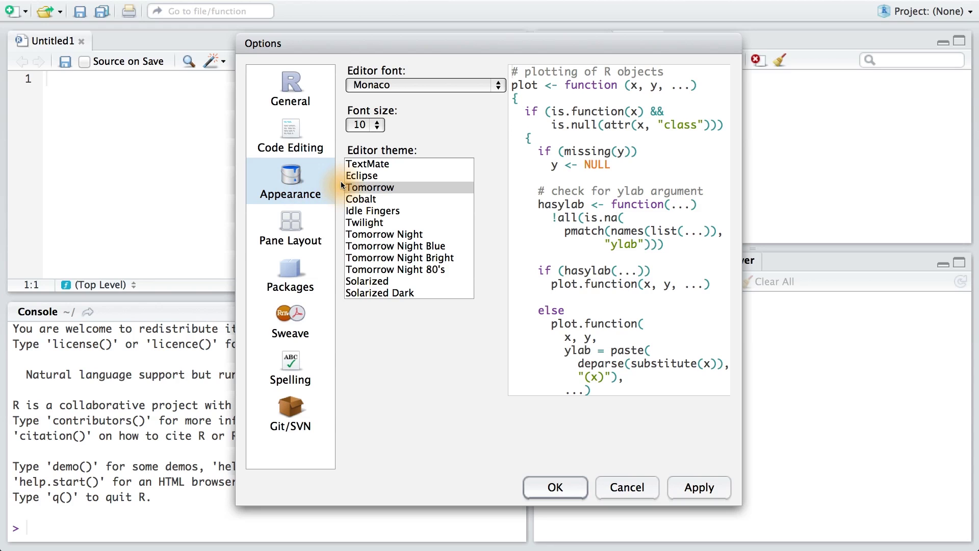
pyautogui.click(318, 241)
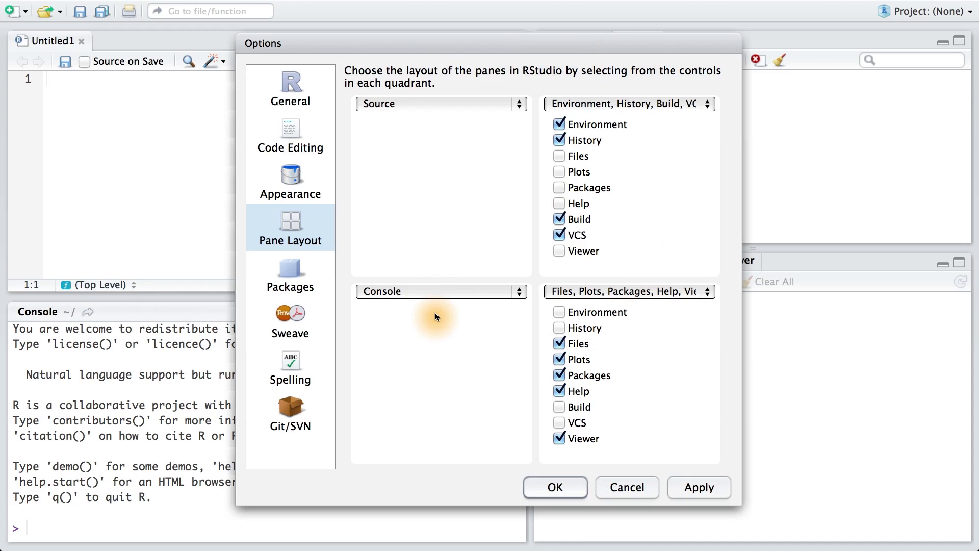
pyautogui.press('Return')
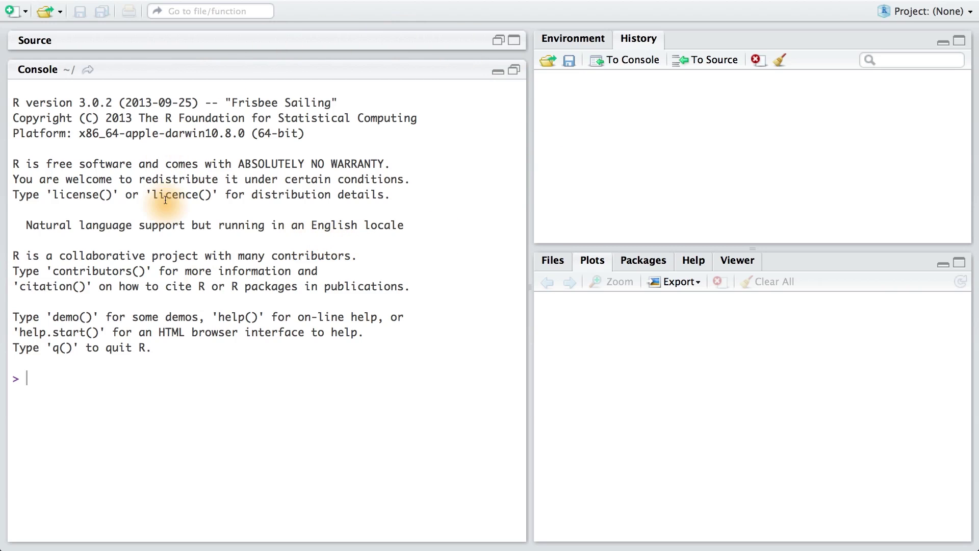
# Open the demystifying.R script from the File menu.
pyautogui.click(73, 6)
pyautogui.click(77, 44)
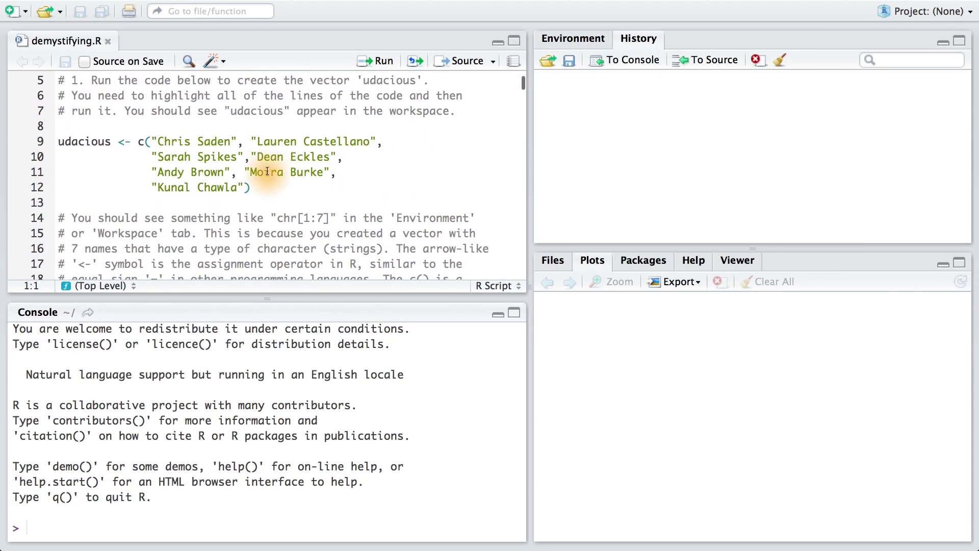
pyautogui.scroll(-1, 261, 172)
pyautogui.scroll(-1, 267, 171)
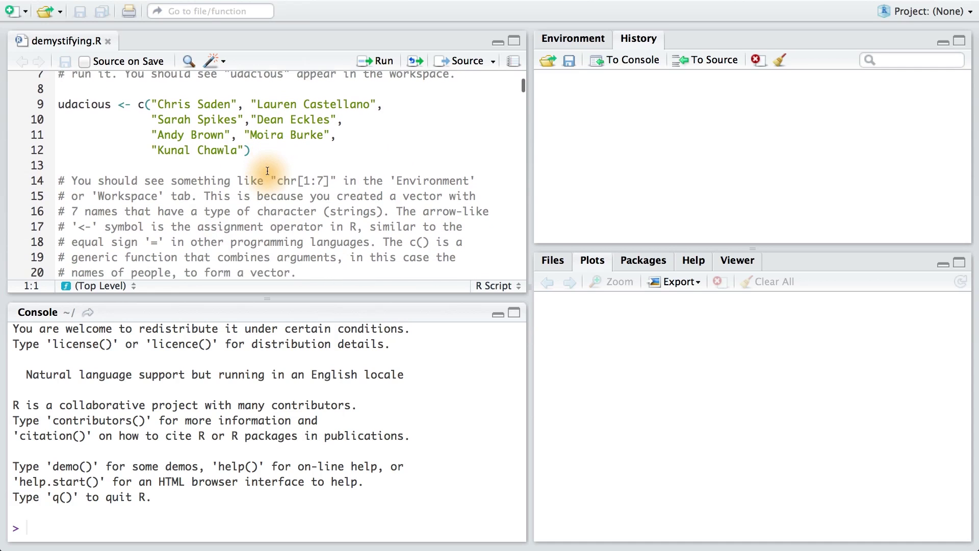
pyautogui.scroll(-2, 267, 170)
pyautogui.scroll(-2, 267, 171)
pyautogui.scroll(-2, 267, 171)
pyautogui.scroll(10, 268, 170)
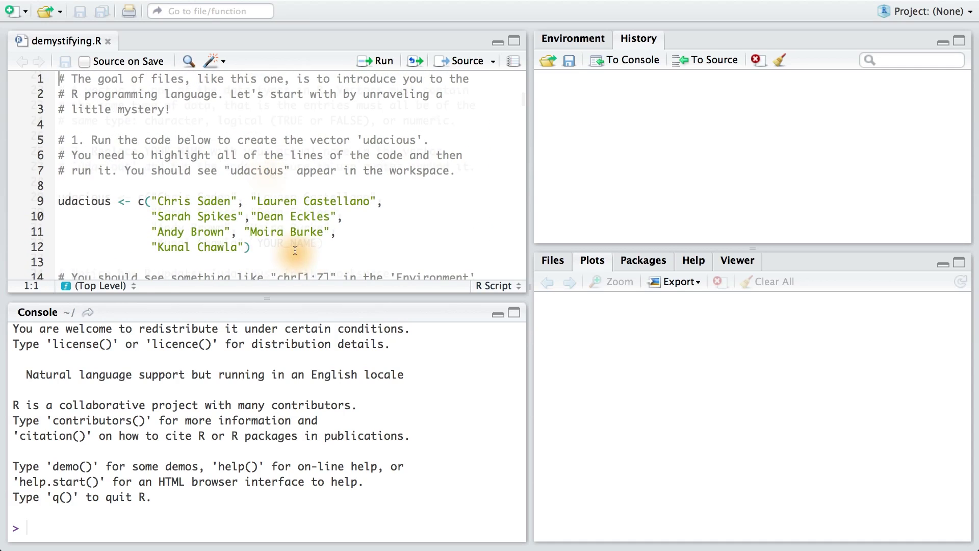
# Run lines 9–12 defining the udacious vector, then reselect the comments and udacious lines.
pyautogui.moveTo(253, 246)
pyautogui.mouseDown()
pyautogui.moveTo(198, 245)
pyautogui.moveTo(44, 199)
pyautogui.mouseUp()
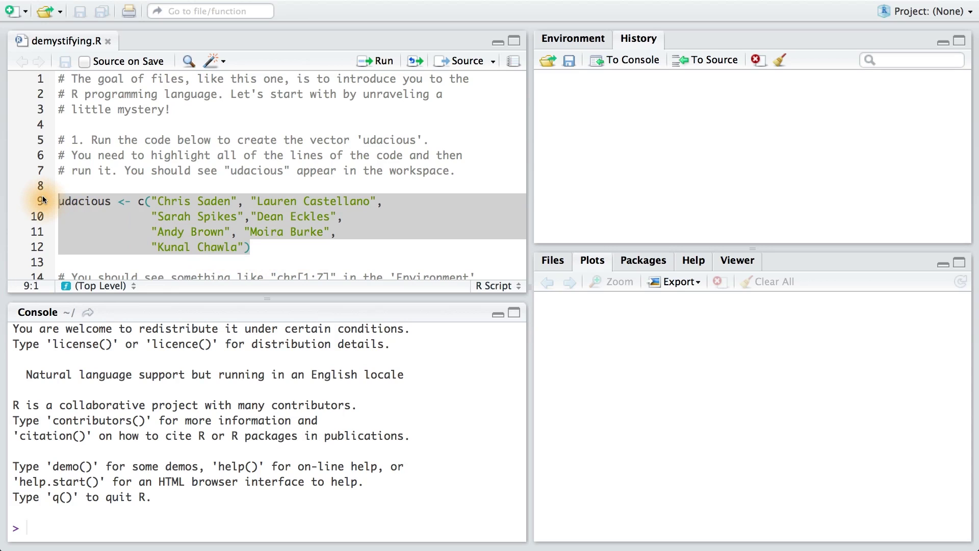
pyautogui.hotkey('ctrl', 'Return')
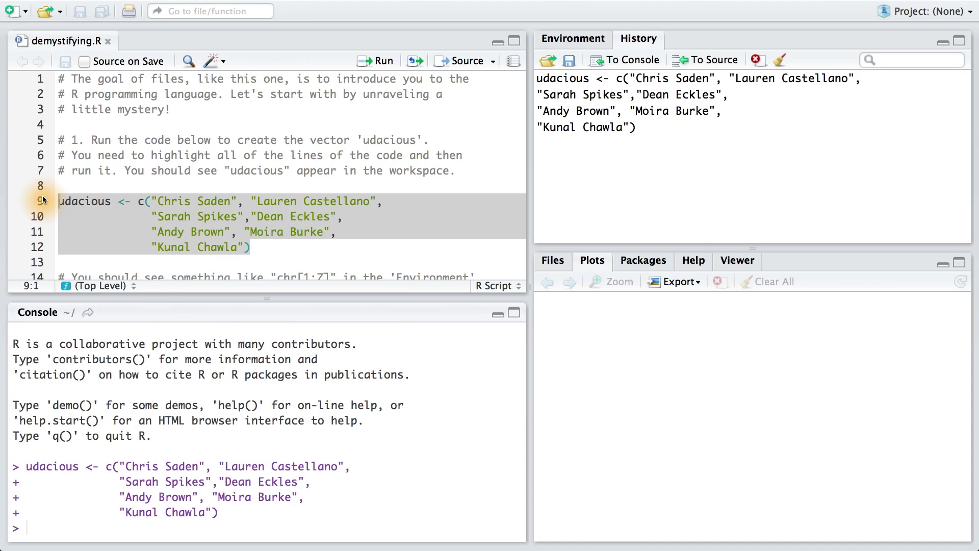
pyautogui.moveTo(455, 170); pyautogui.dragTo(51, 75)
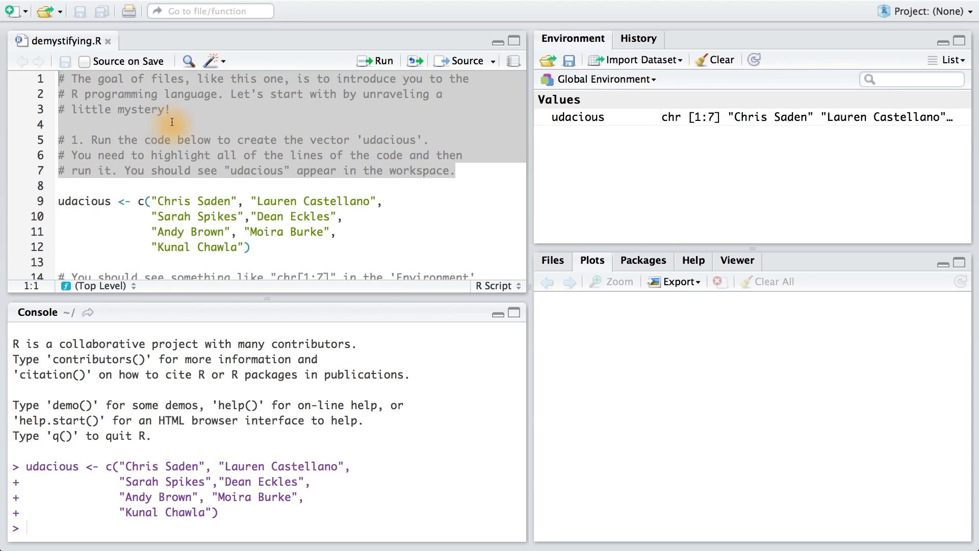
pyautogui.moveTo(253, 247); pyautogui.dragTo(58, 202)
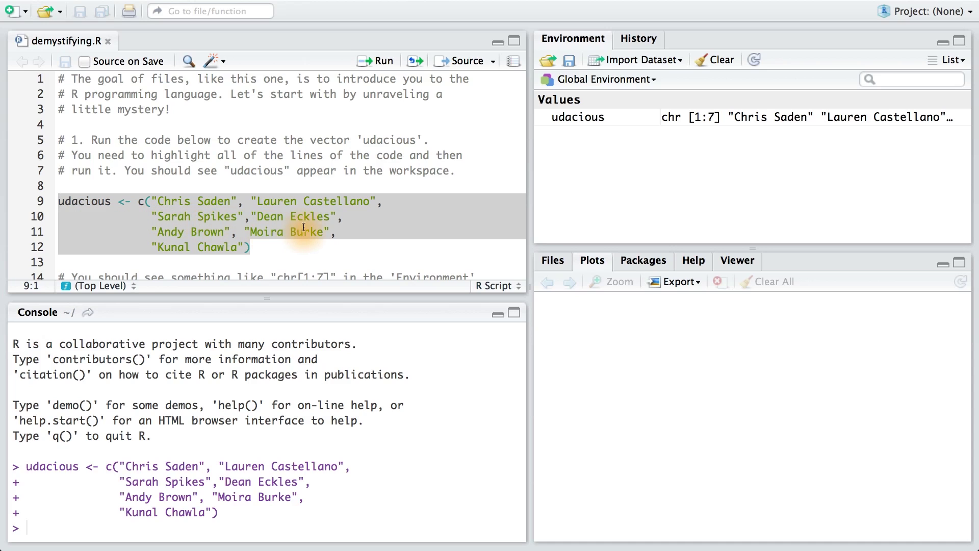
pyautogui.click(300, 244)
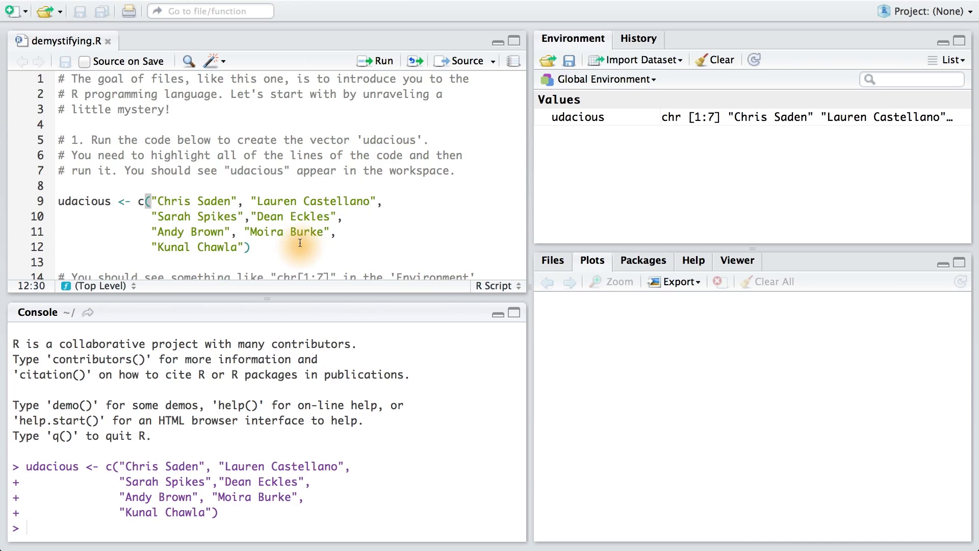